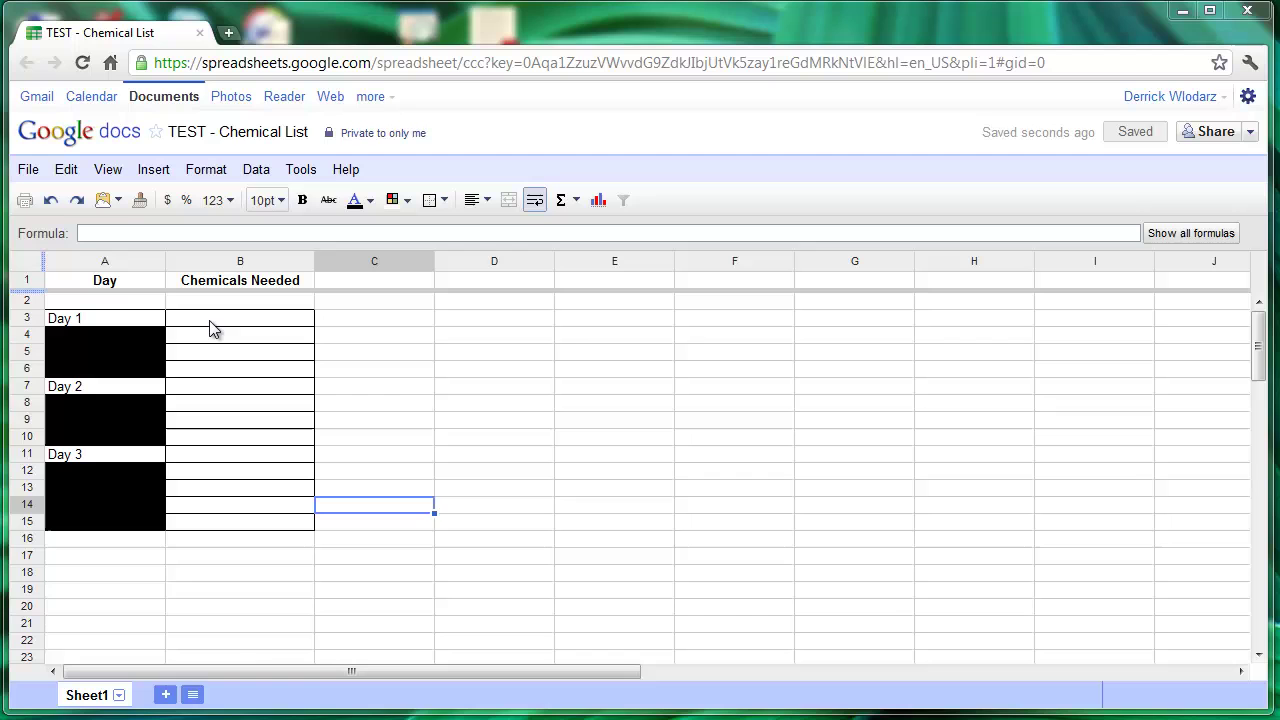
Step: Open data validation for B3, set the criteria to Items from a list, and start entering items
{"action": "left_click", "coordinate": [210, 328]}
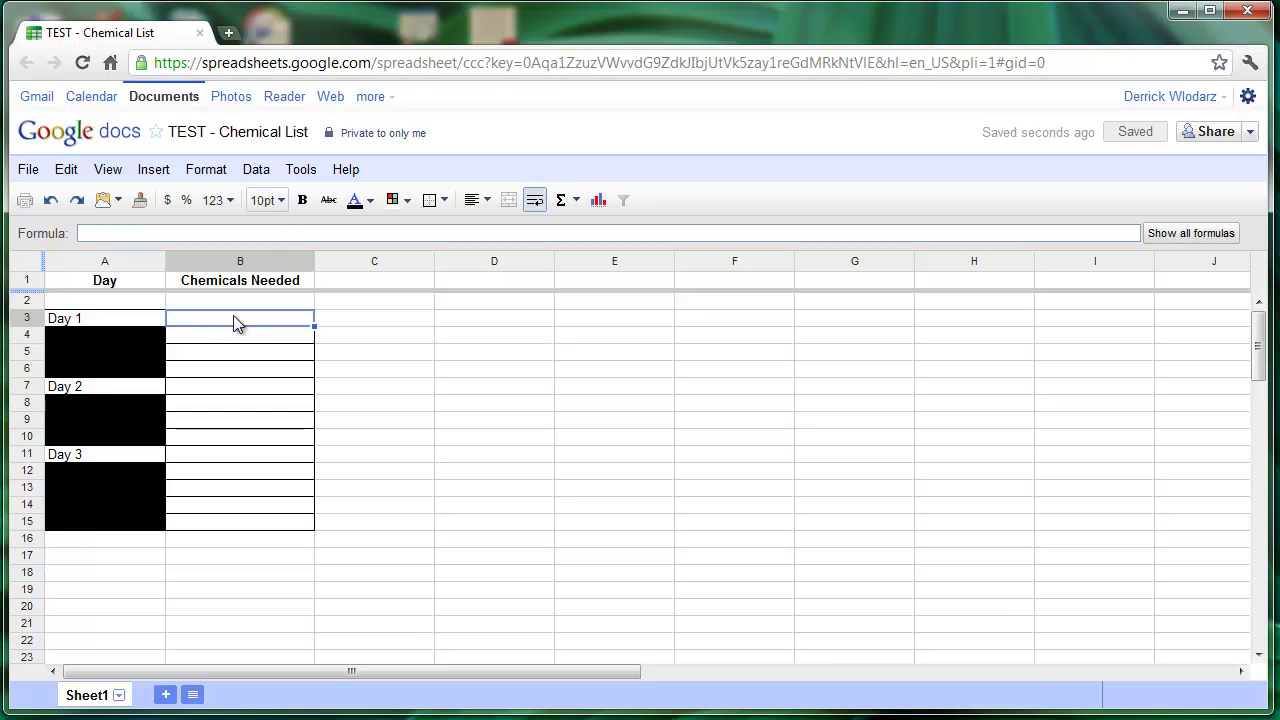
{"action": "left_click", "coordinate": [263, 173]}
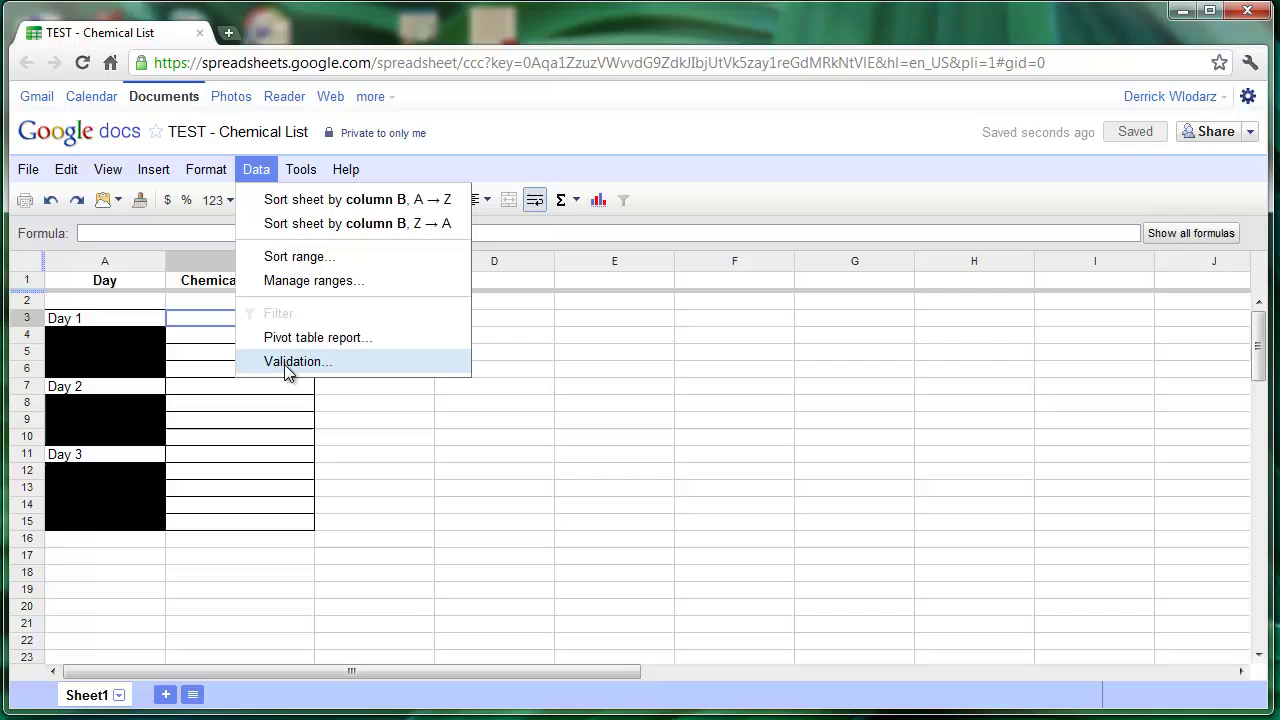
{"action": "left_click", "coordinate": [285, 363]}
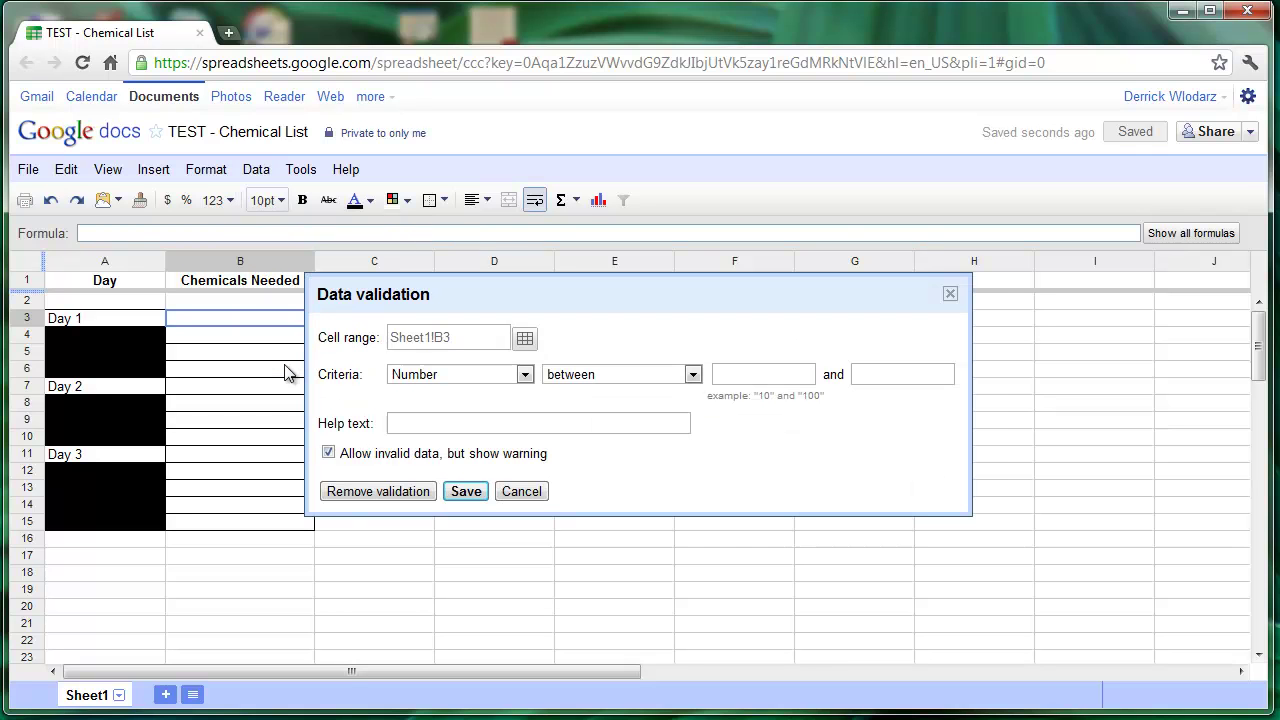
{"action": "left_click", "coordinate": [433, 378]}
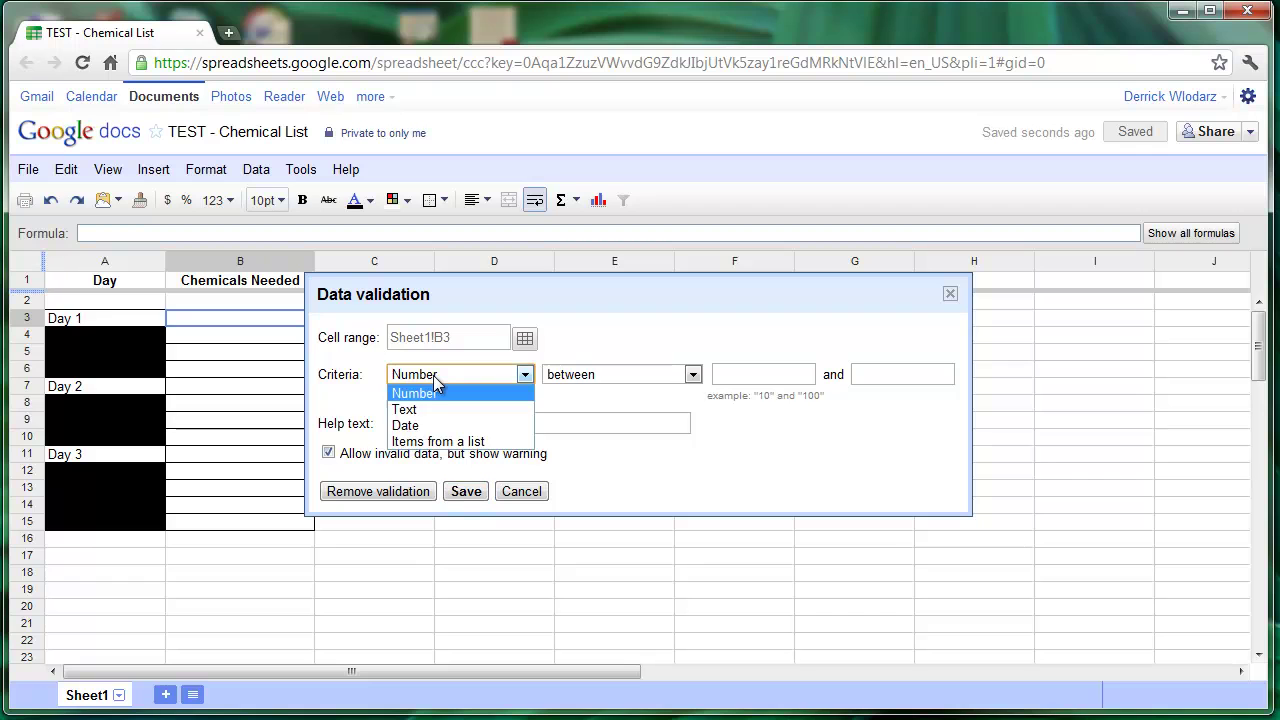
{"action": "left_click", "coordinate": [441, 442]}
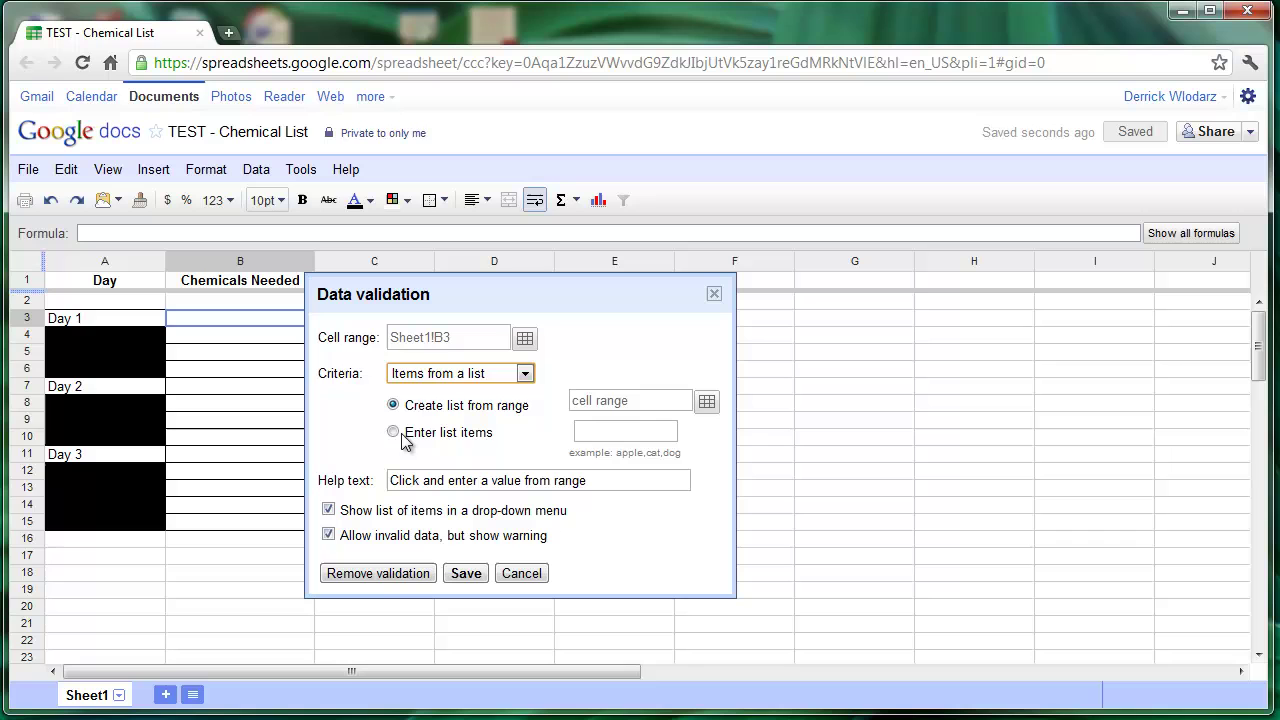
{"action": "left_click", "coordinate": [393, 433]}
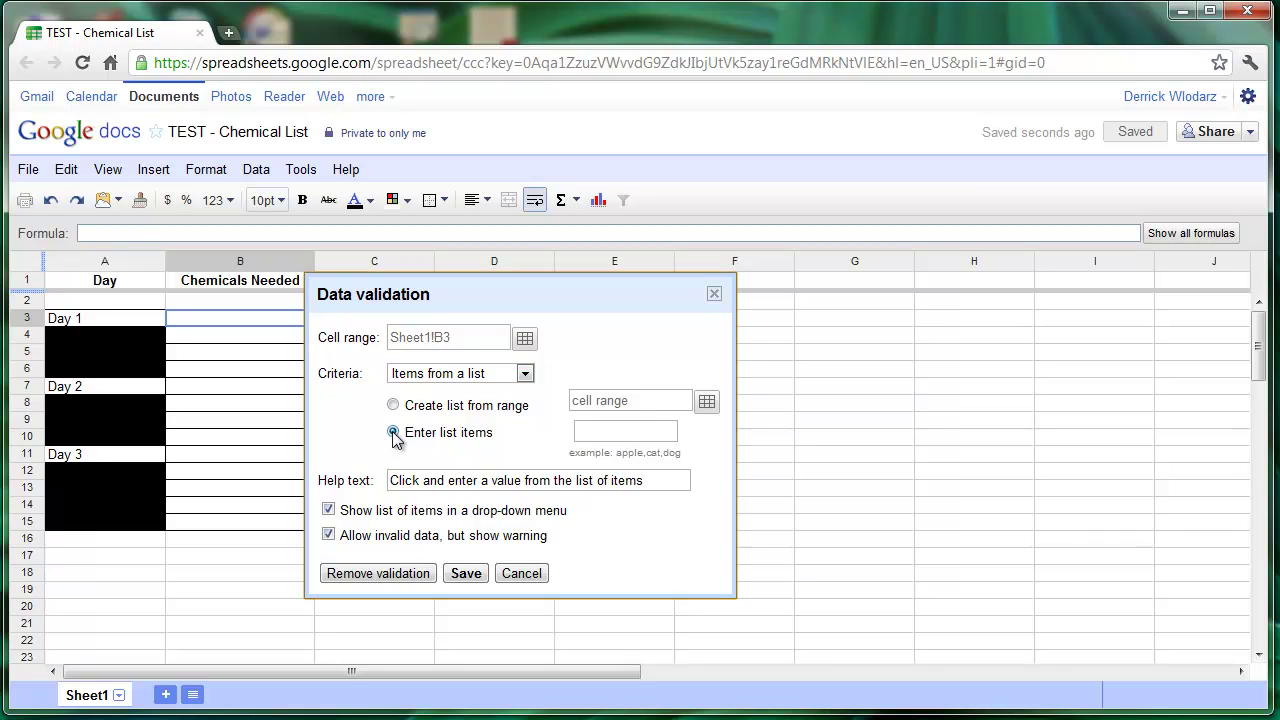
{"action": "left_click", "coordinate": [590, 430]}
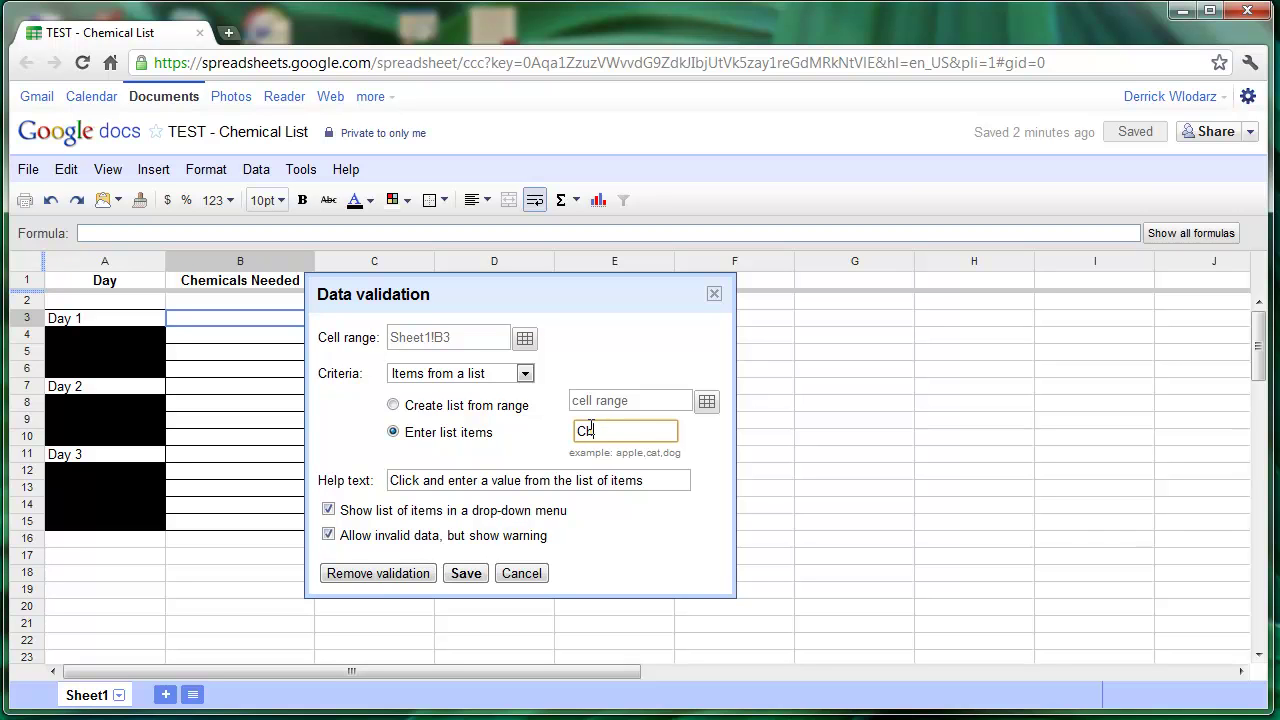
Step: Enter the allowed items Chlorine, Acid, Potassium, Vinegar and Silver Nitrate
{"action": "type", "text": "lorine"}
{"action": "type", "text": ","}
{"action": "type", "text": "Acid,P"}
{"action": "type", "text": "otassiu"}
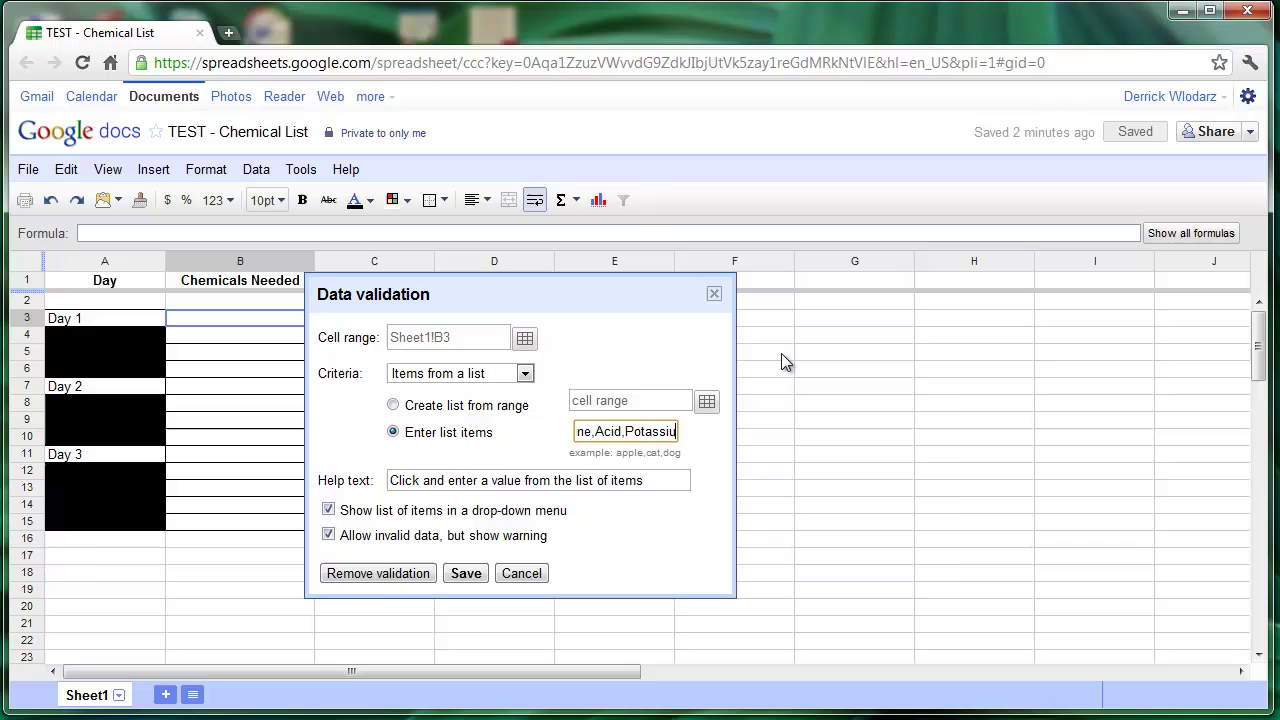
{"action": "type", "text": "m,Vinegar"}
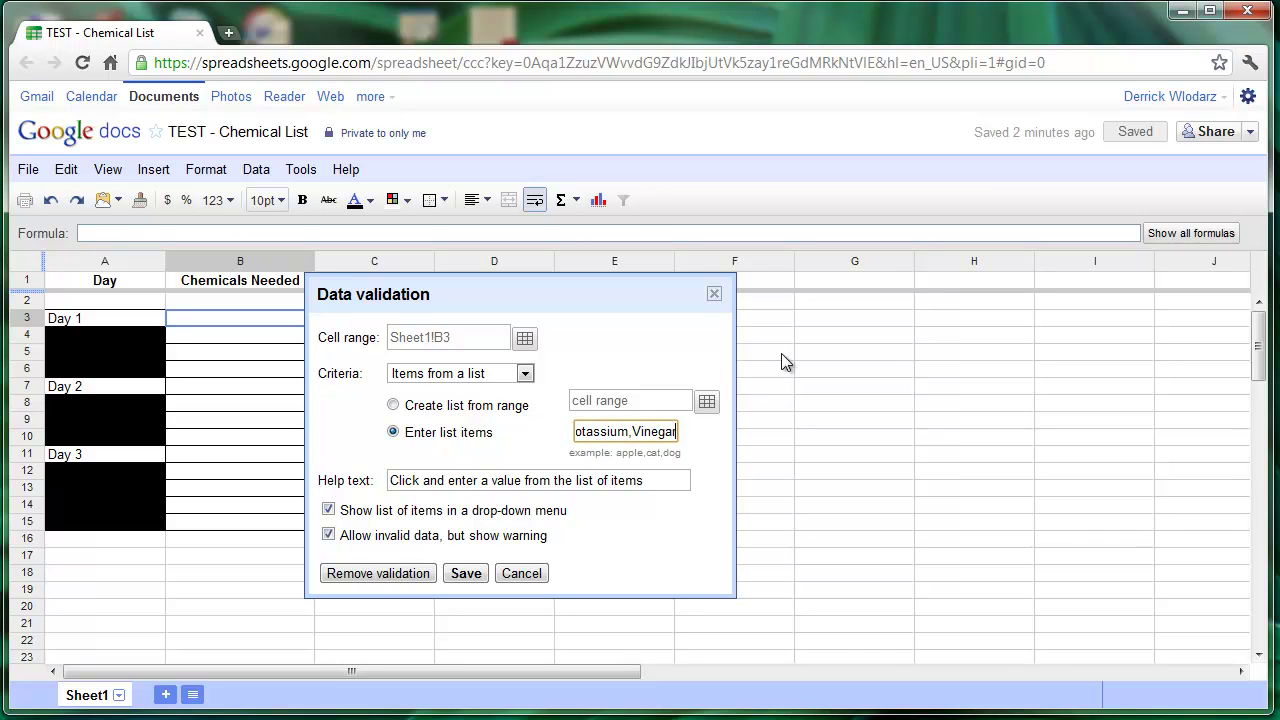
{"action": "type", "text": ",Silver Nitrate"}
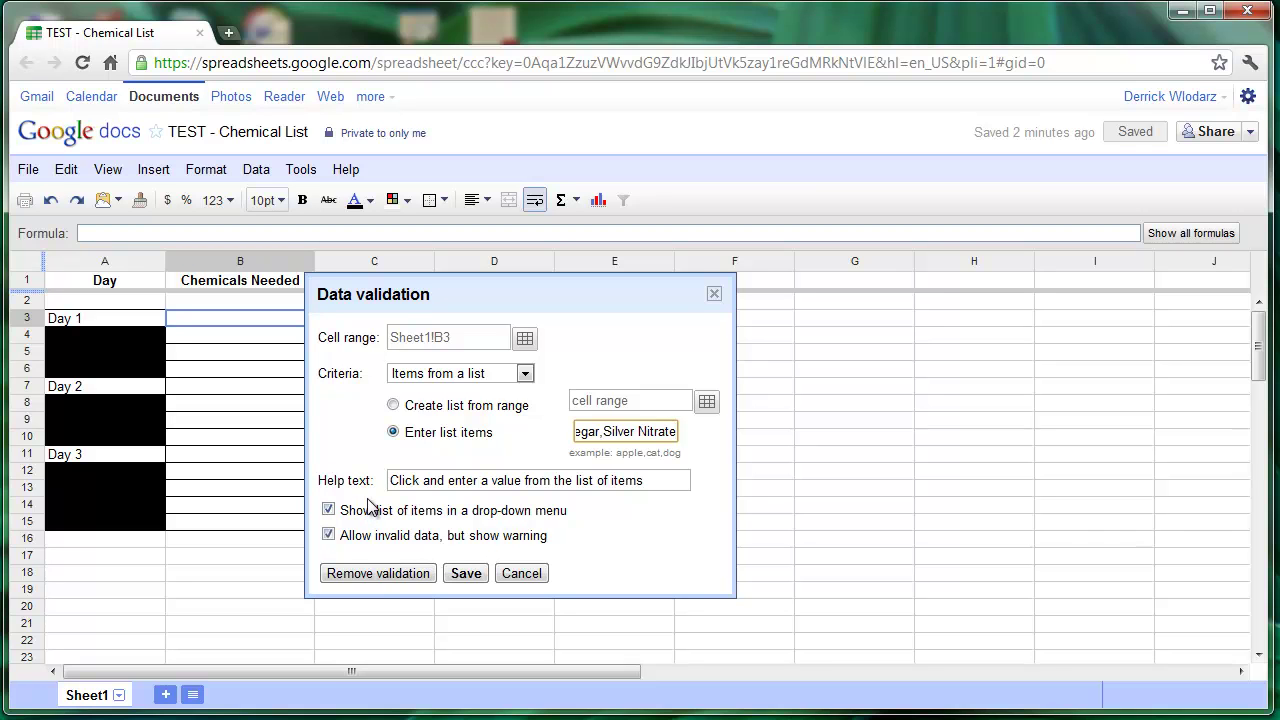
{"action": "left_click", "coordinate": [464, 575]}
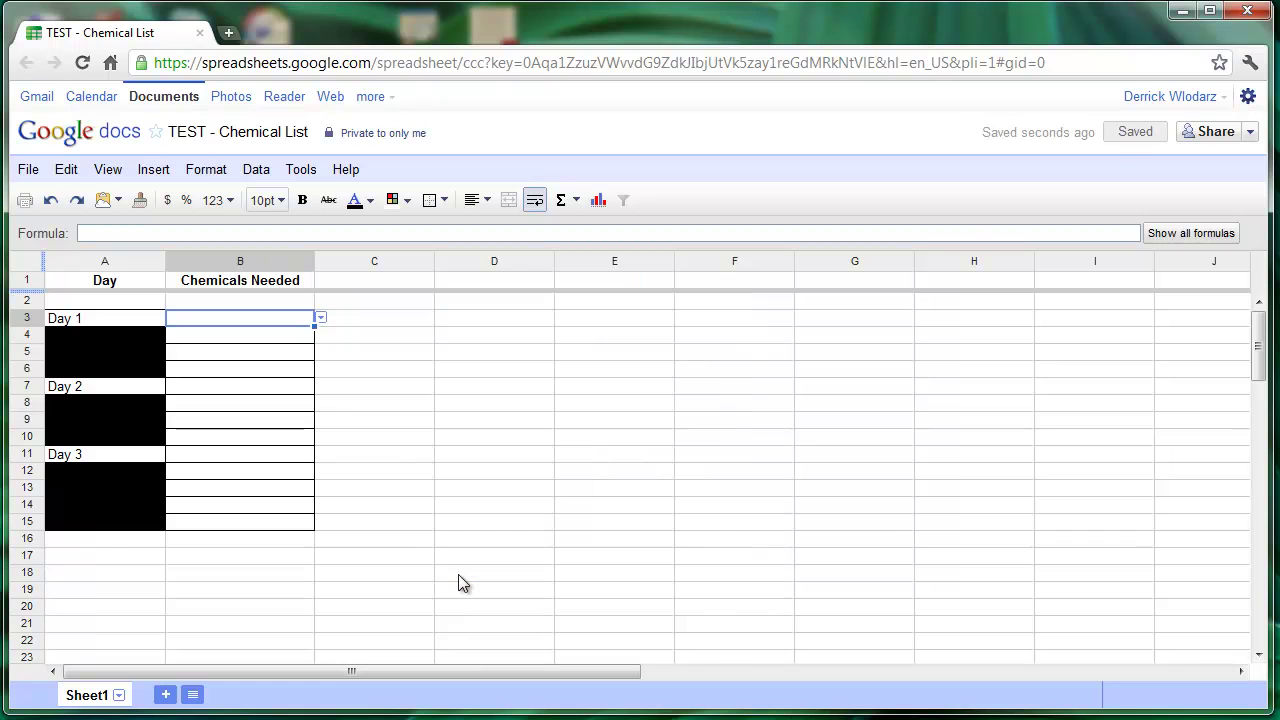
{"action": "left_click", "coordinate": [320, 319]}
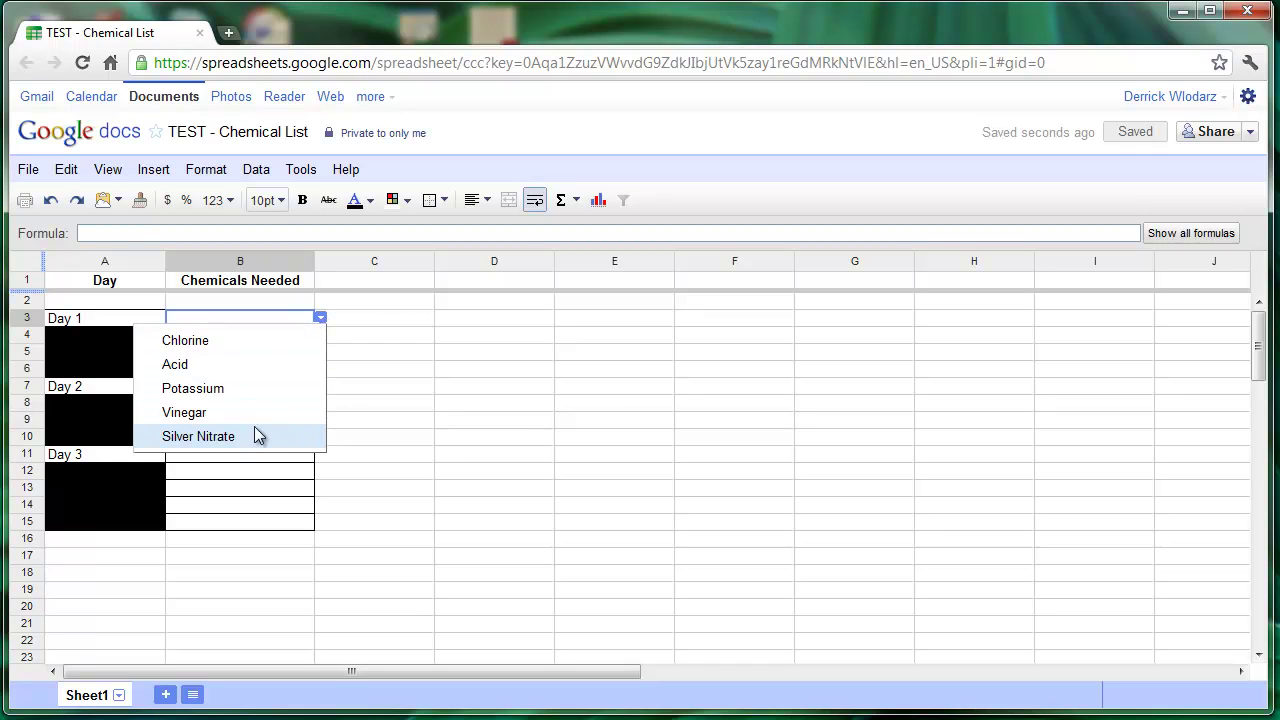
{"action": "left_click", "coordinate": [368, 387]}
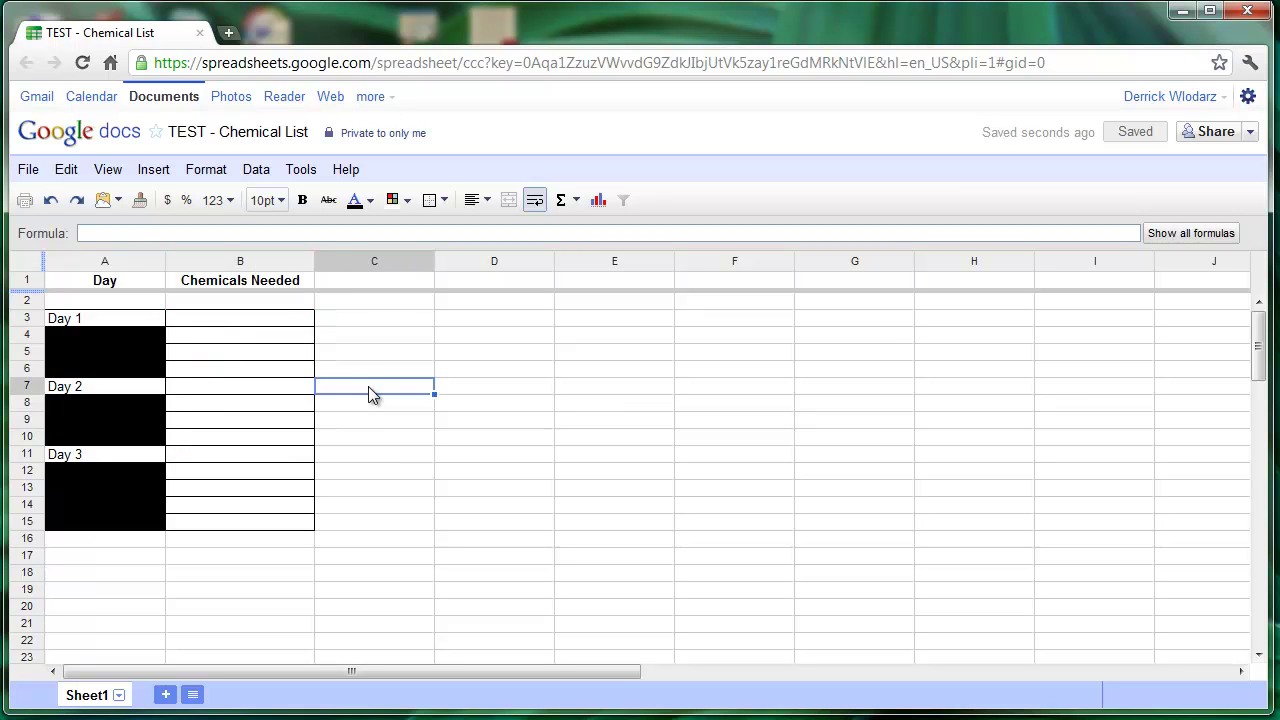
{"action": "left_click", "coordinate": [260, 325]}
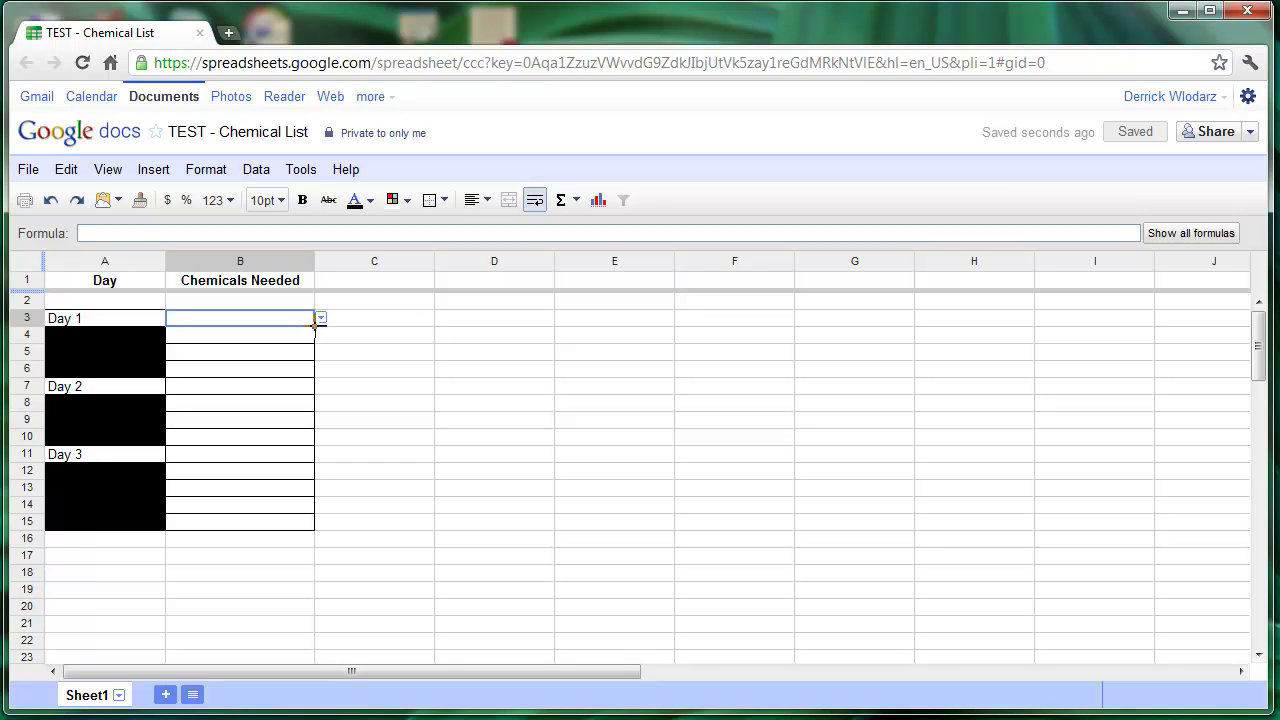
Step: Drag B3's dropdown down to B15, confirm B8 and B4 have it, and reselect B3
{"action": "left_click_drag", "start_coordinate": [313, 325], "coordinate": [312, 526]}
{"action": "left_click", "coordinate": [278, 401]}
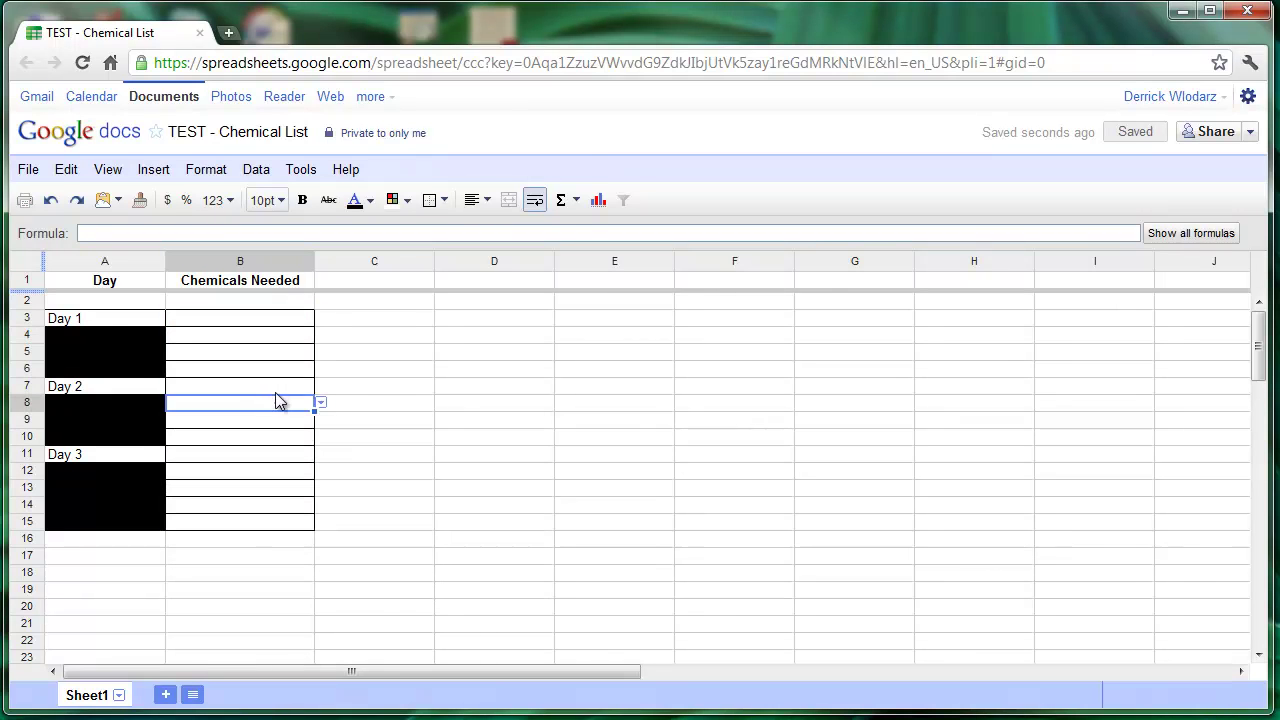
{"action": "left_click", "coordinate": [285, 336]}
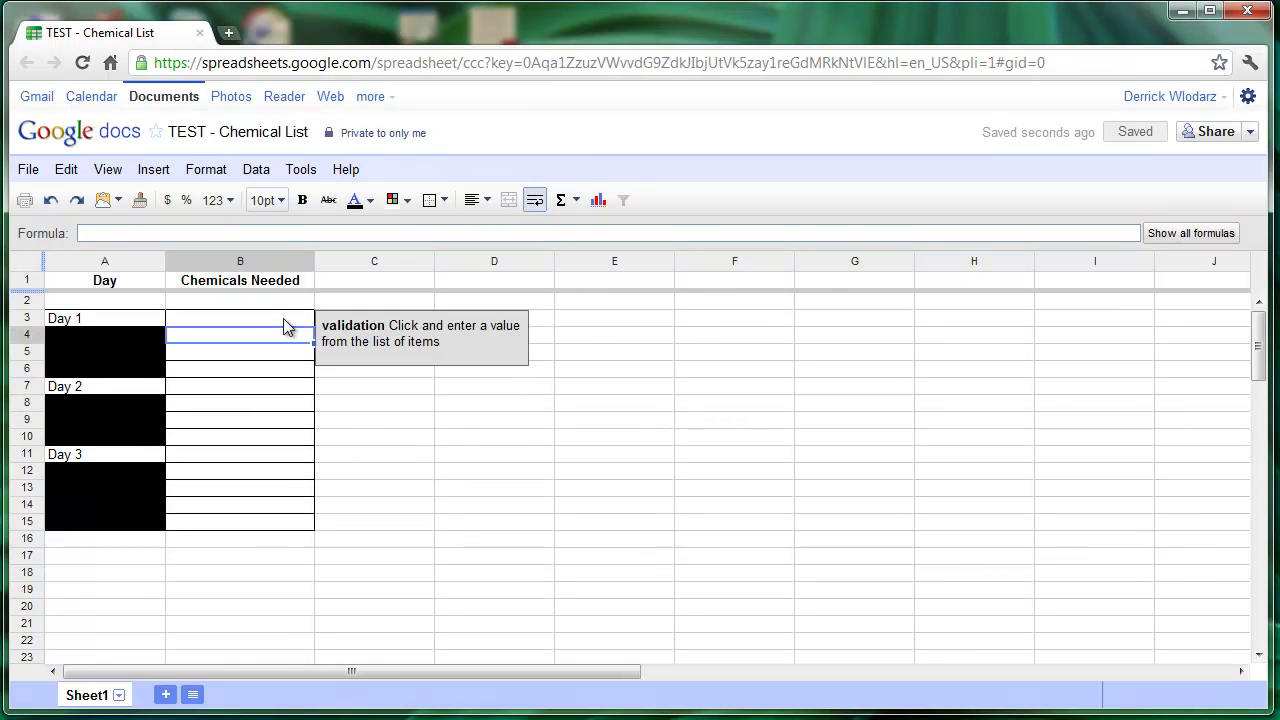
{"action": "left_click", "coordinate": [283, 318]}
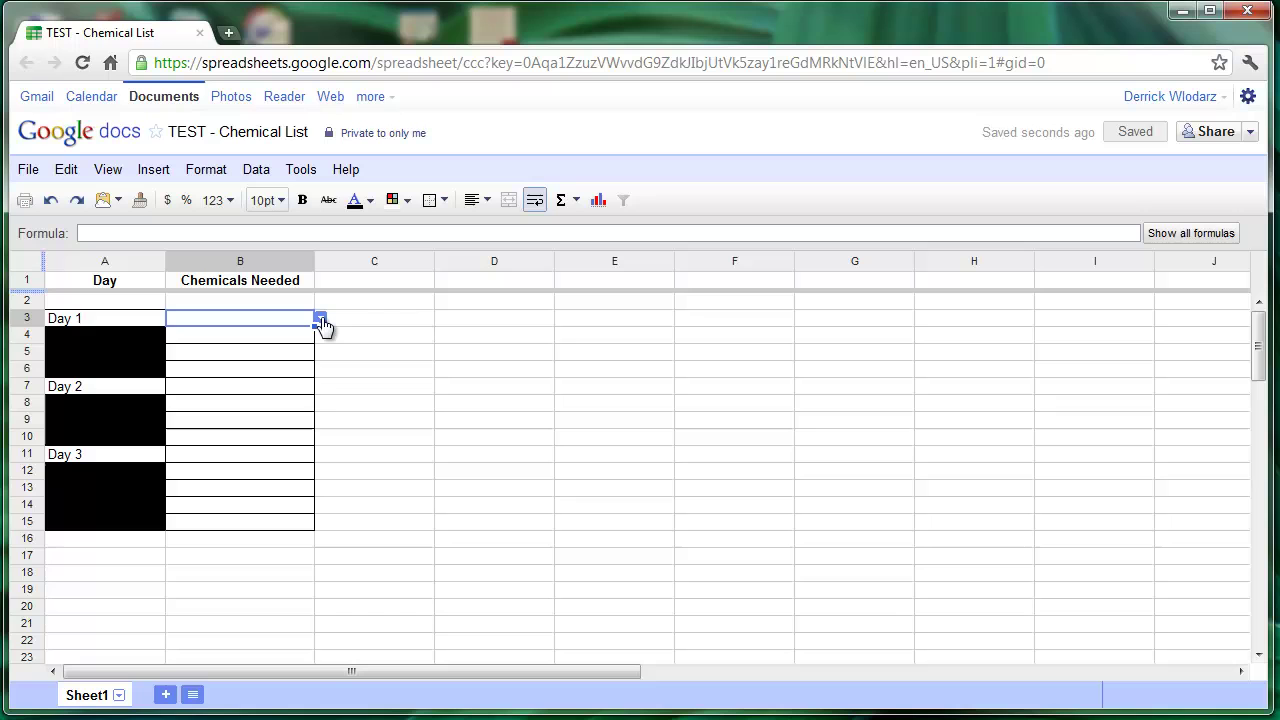
Step: Pick Potassium in B3 and Acid in B4 from their dropdowns
{"action": "left_click", "coordinate": [322, 321]}
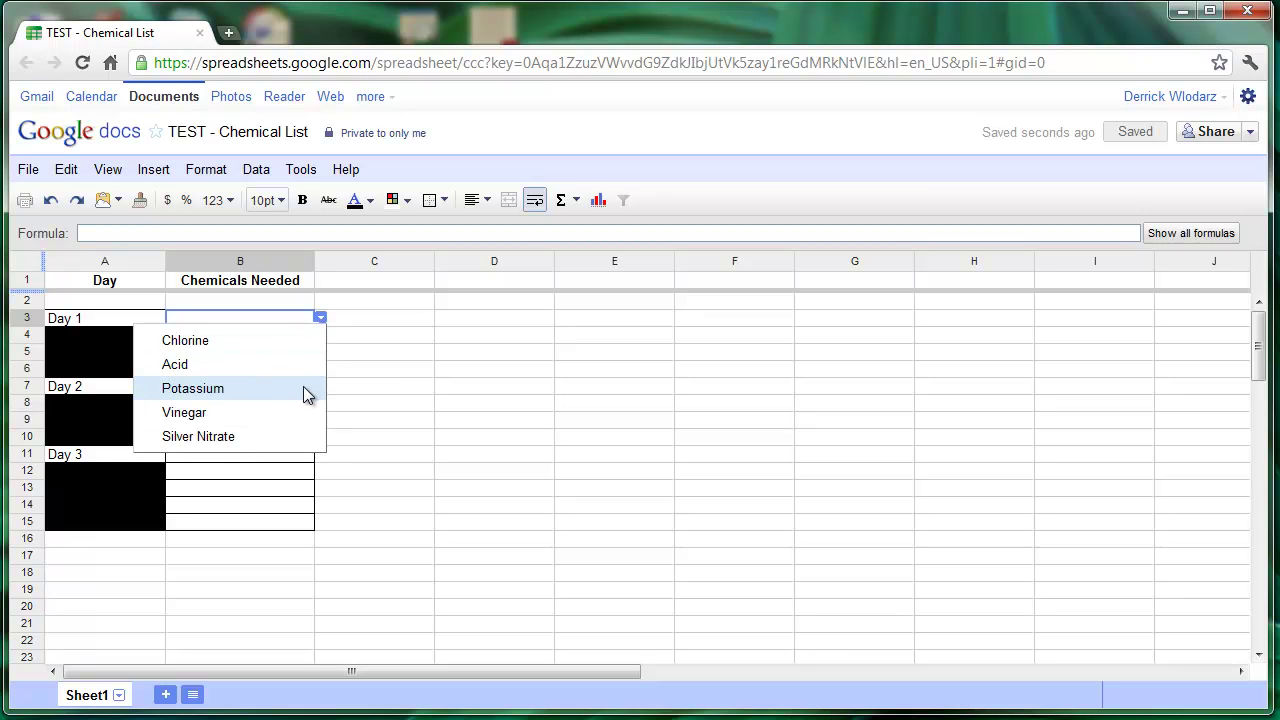
{"action": "left_click", "coordinate": [273, 388]}
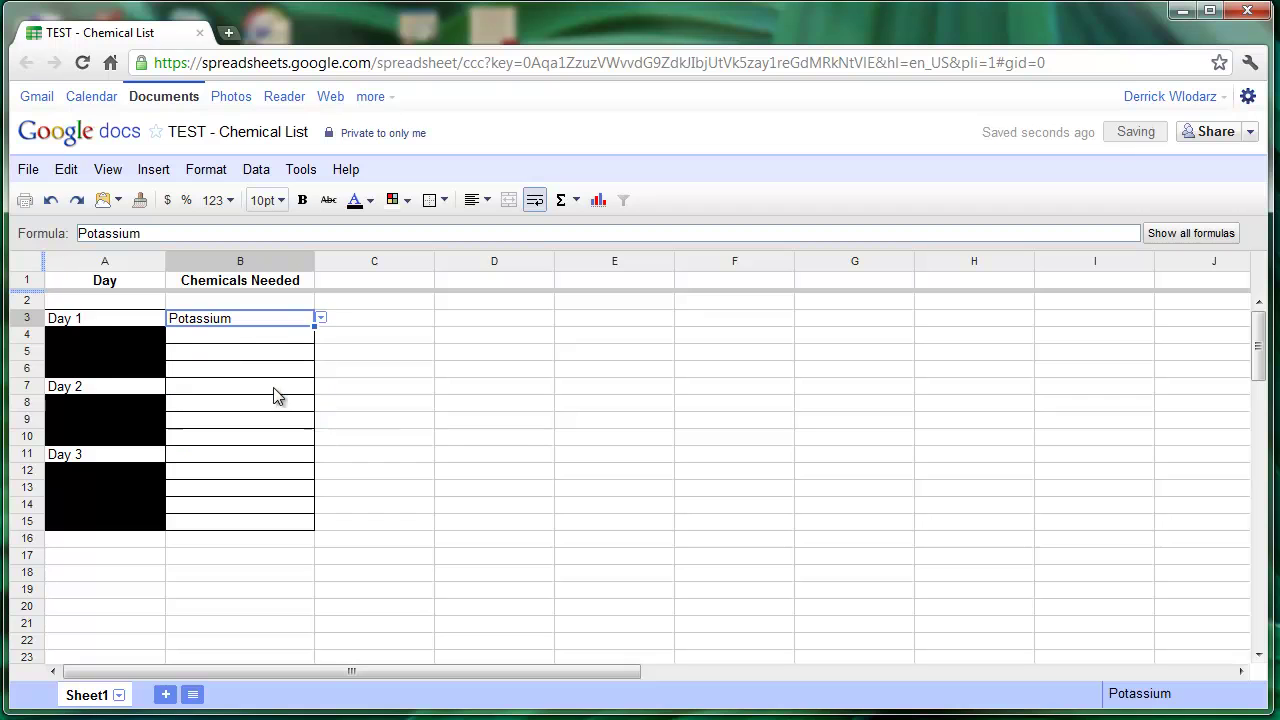
{"action": "left_click", "coordinate": [228, 348]}
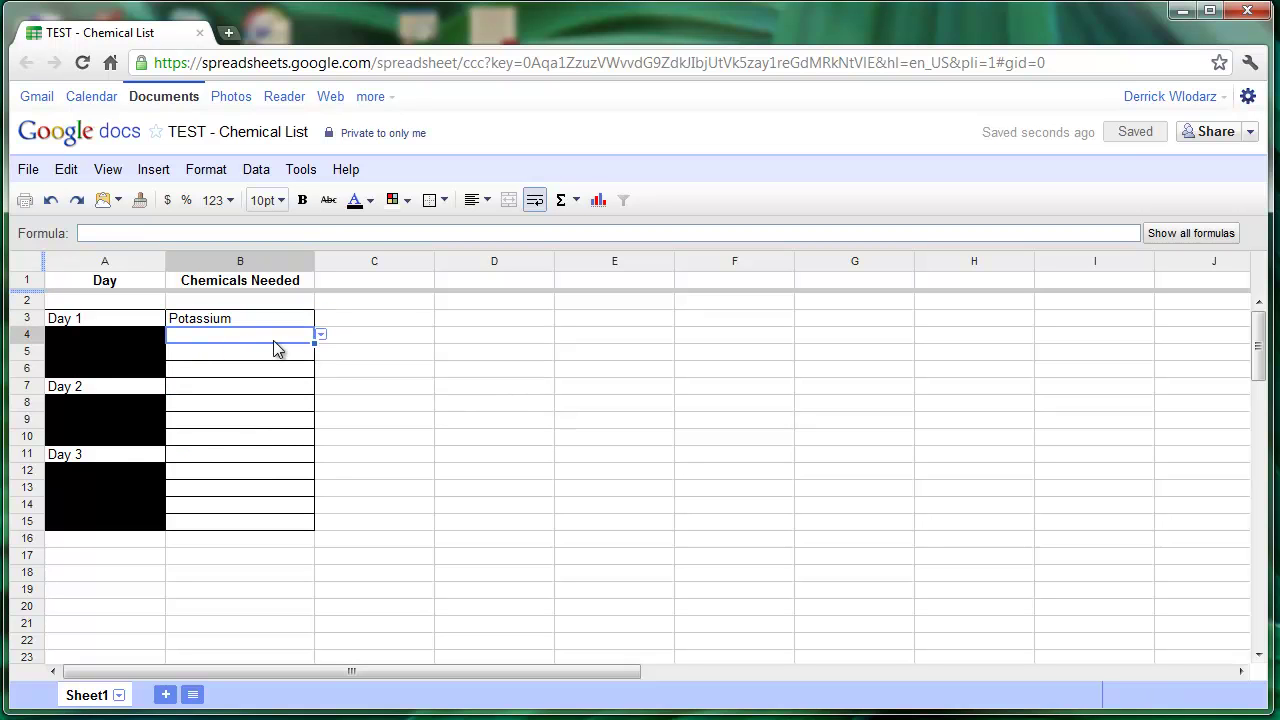
{"action": "left_click", "coordinate": [318, 345]}
{"action": "left_click", "coordinate": [255, 381]}
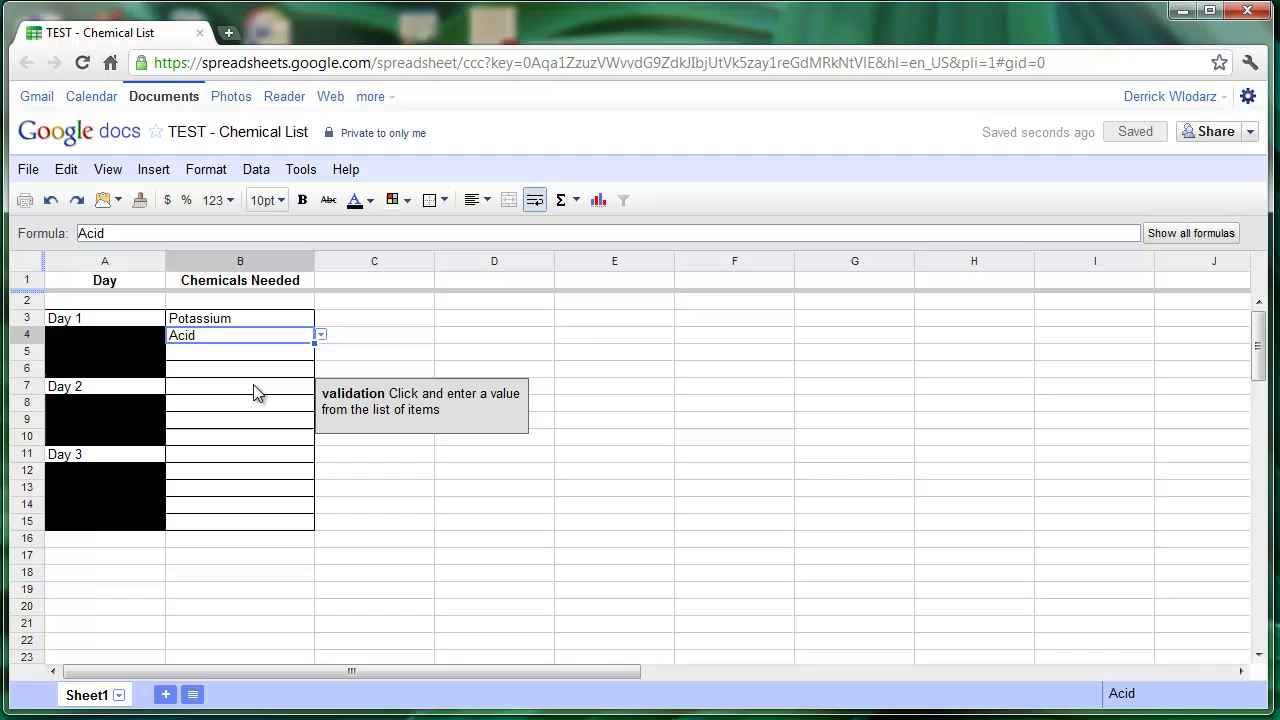
Step: Pick Vinegar in B5 and Silver Nitrate in B6, then move to B7
{"action": "left_click", "coordinate": [240, 358]}
{"action": "left_click", "coordinate": [321, 353]}
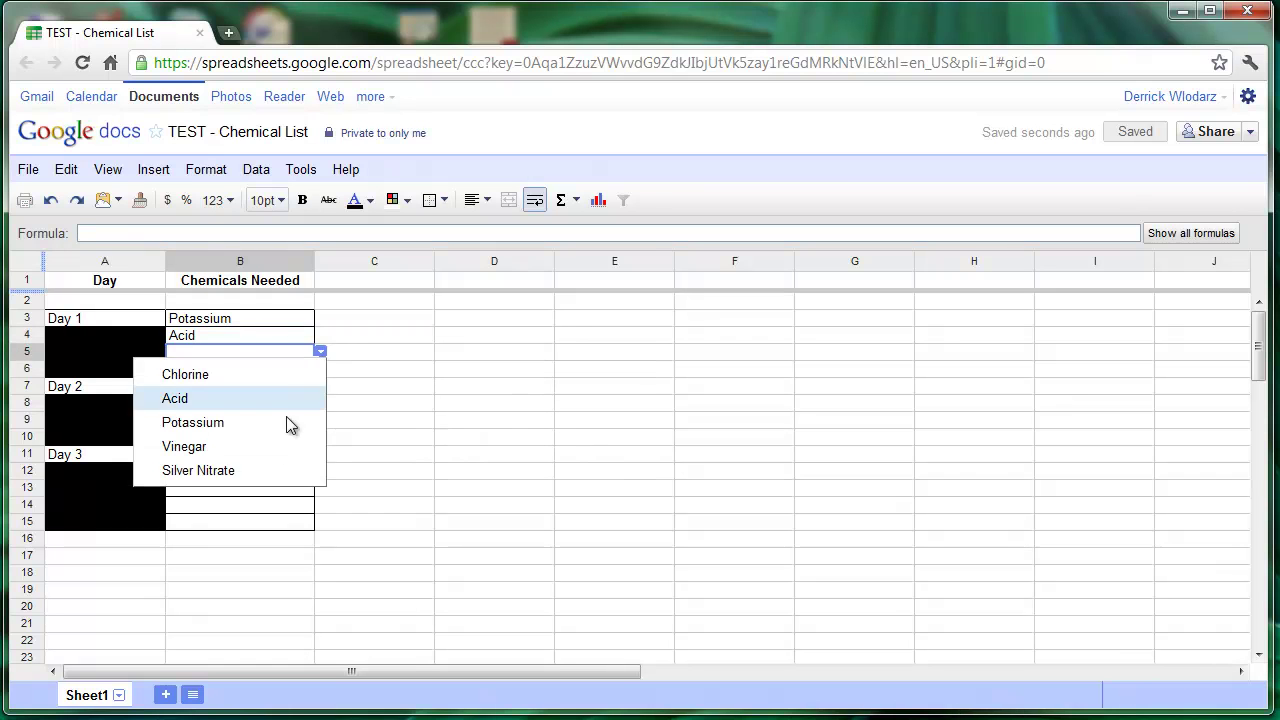
{"action": "left_click", "coordinate": [276, 452]}
{"action": "left_click", "coordinate": [255, 368]}
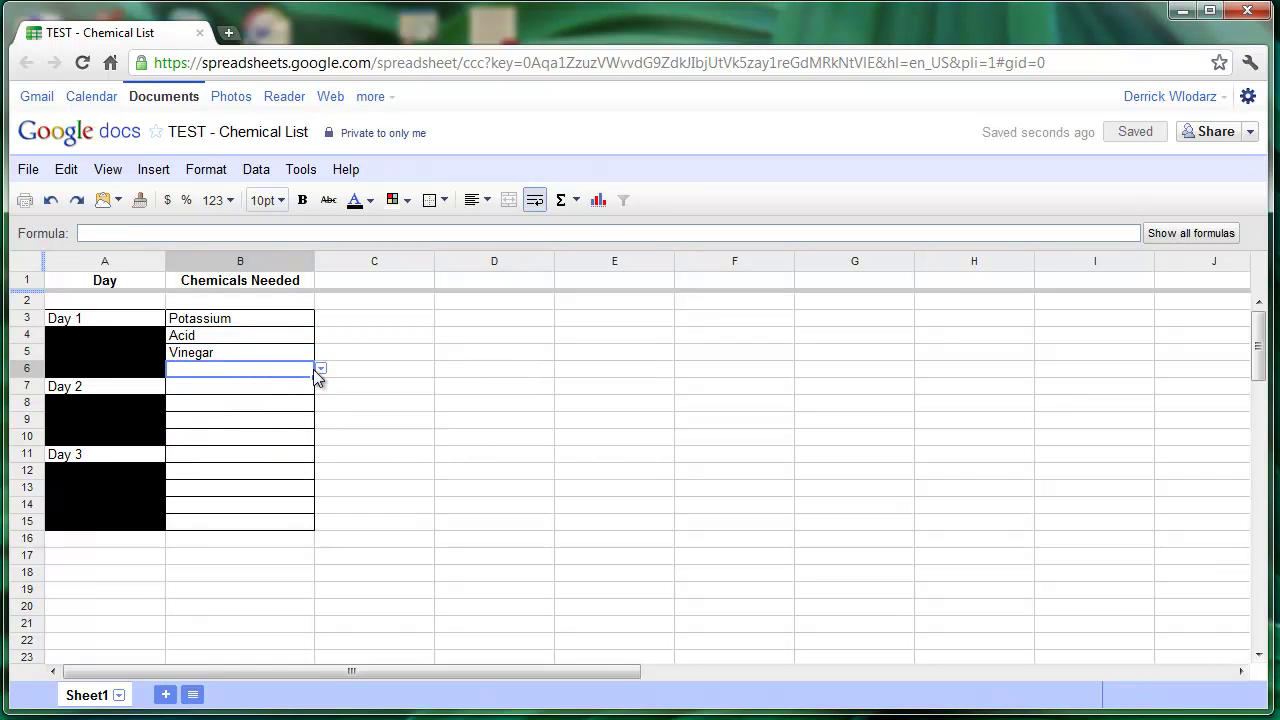
{"action": "left_click", "coordinate": [320, 369]}
{"action": "left_click", "coordinate": [259, 484]}
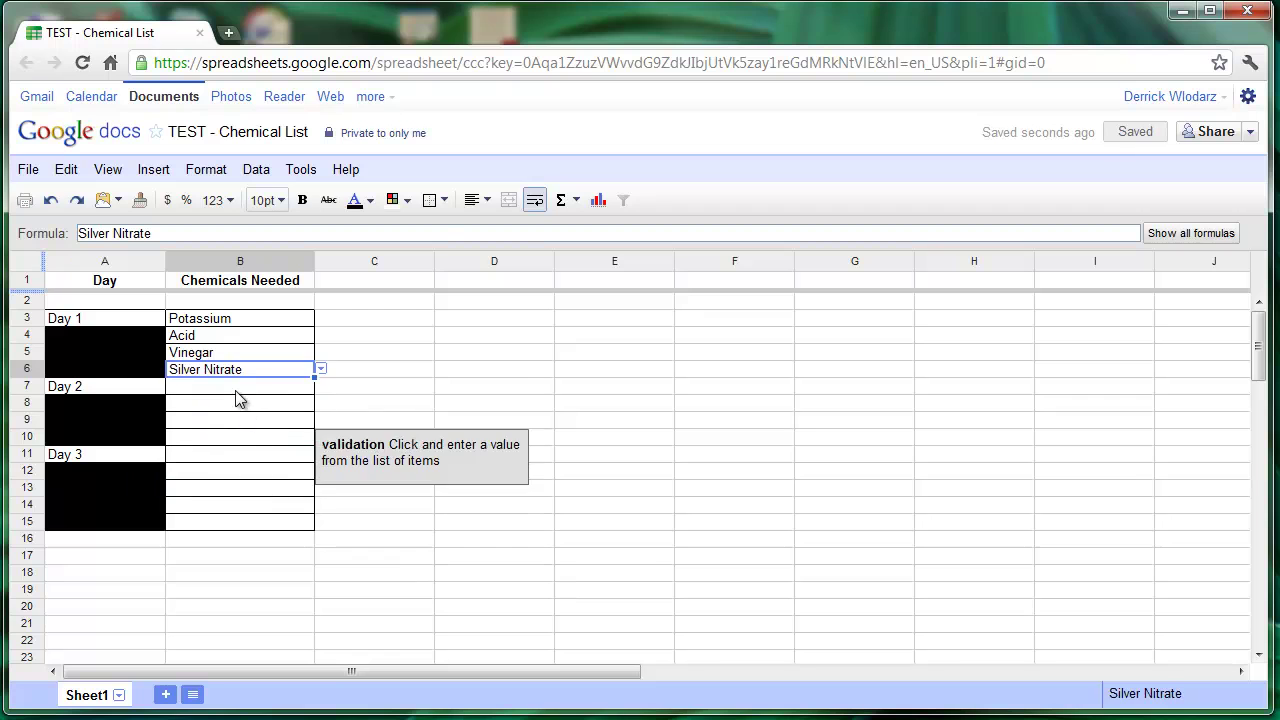
{"action": "left_click", "coordinate": [237, 390]}
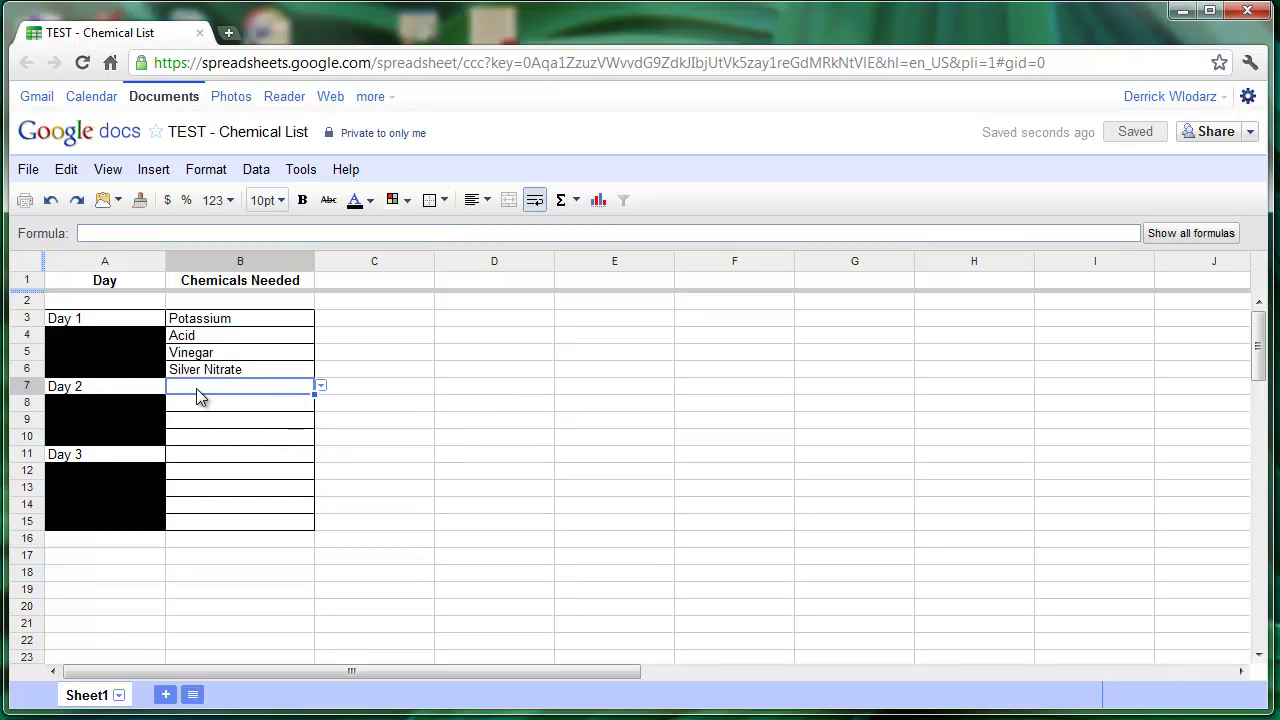